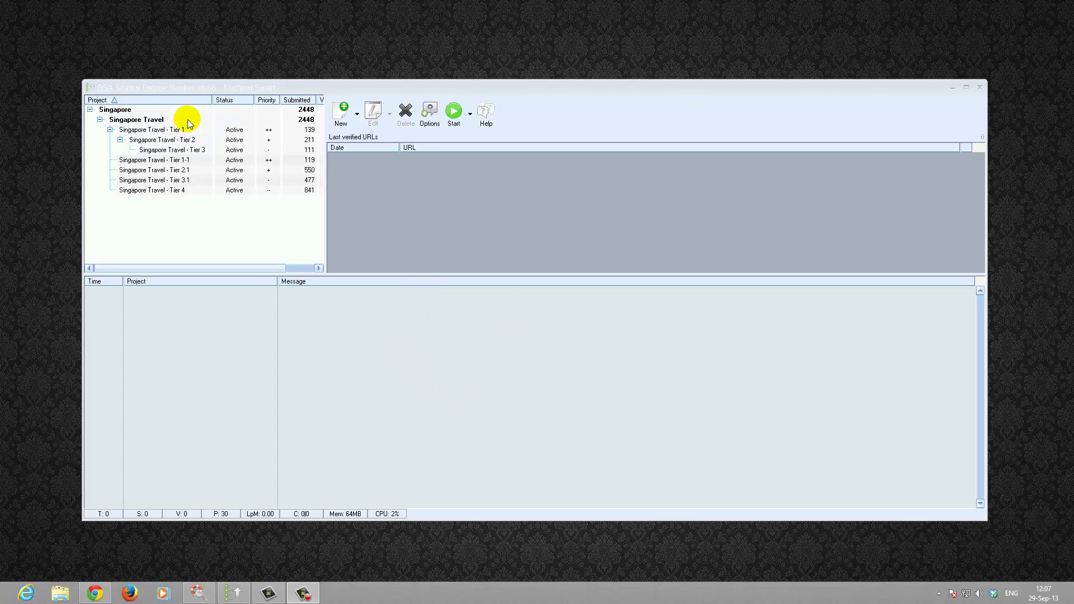
# - Open the Project Data settings of the Singapore Travel - Tier 1 project
pyautogui.click(172, 130)
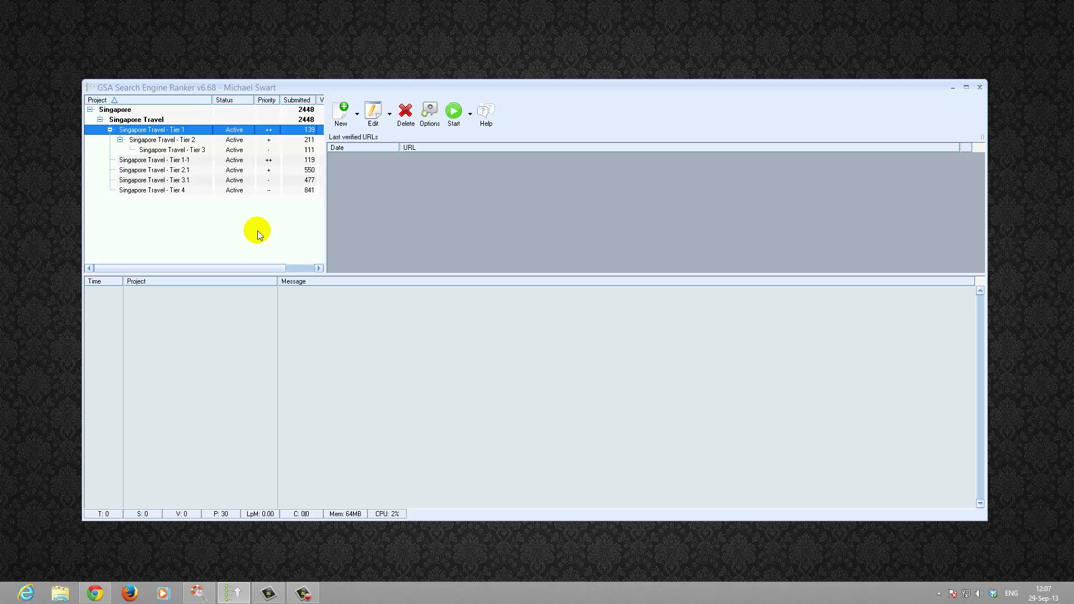
pyautogui.press('Return')
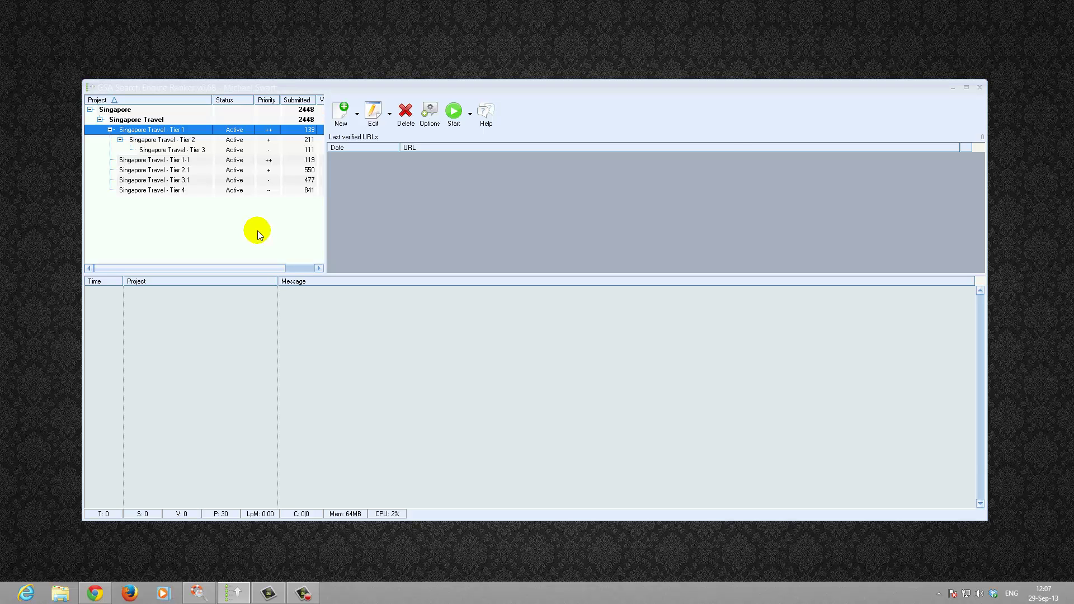
# - Maximize the Project Data window and toggle 'Use keywords as anchor text' off and back on
pyautogui.click(717, 145)
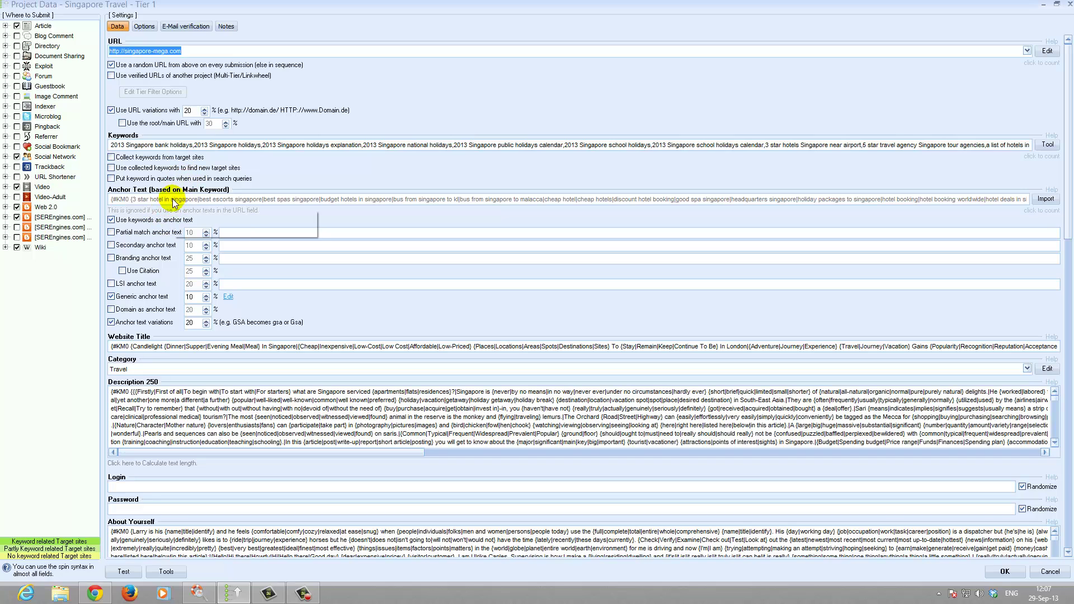
pyautogui.click(111, 221)
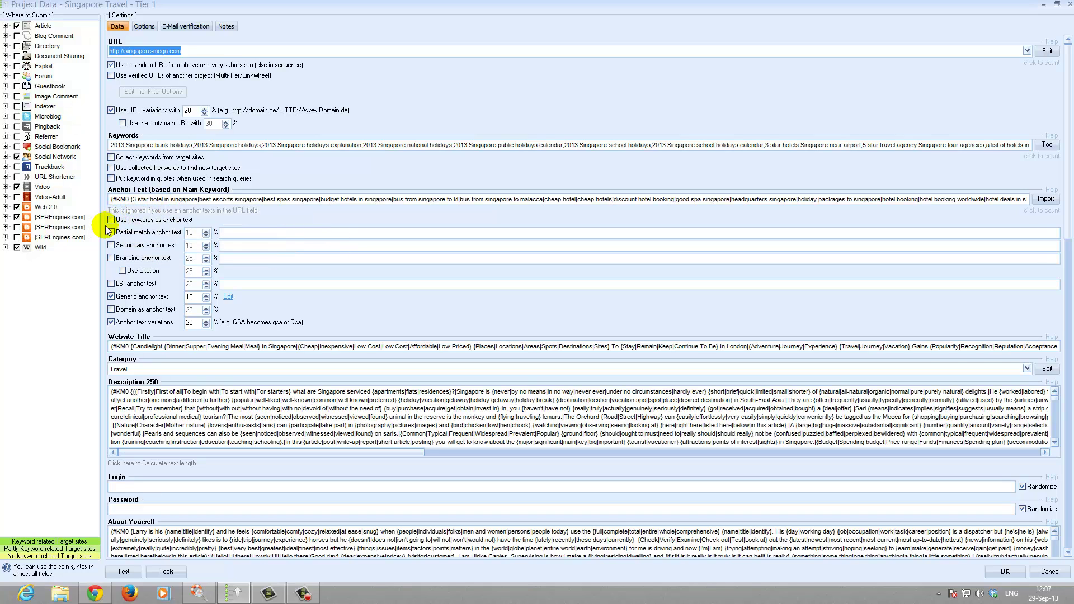
pyautogui.click(111, 220)
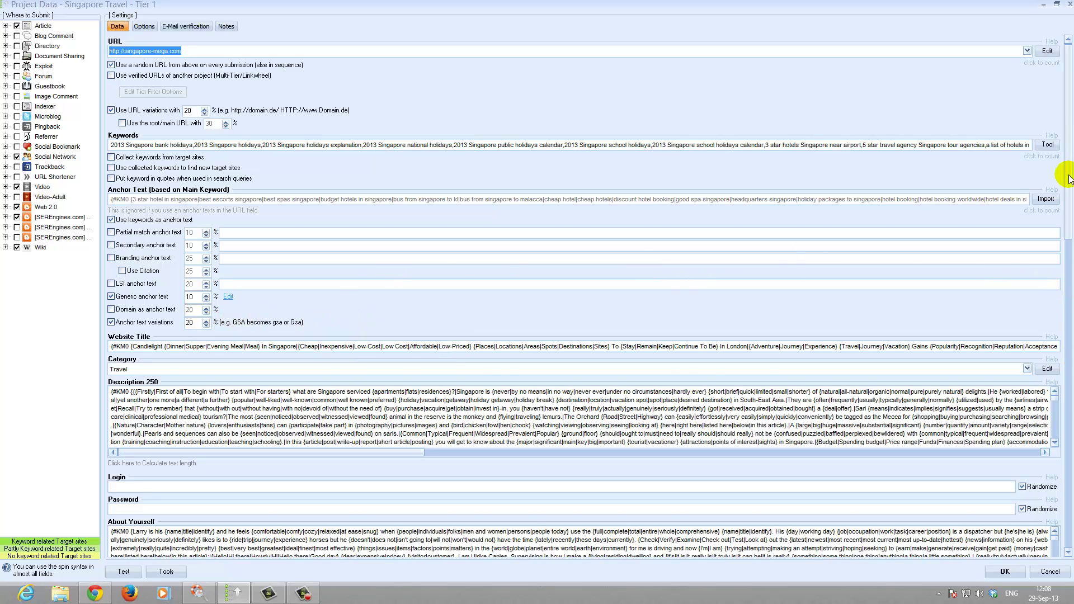
pyautogui.moveTo(1069, 179); pyautogui.dragTo(1065, 233)
pyautogui.scroll(-8, 407, 296)
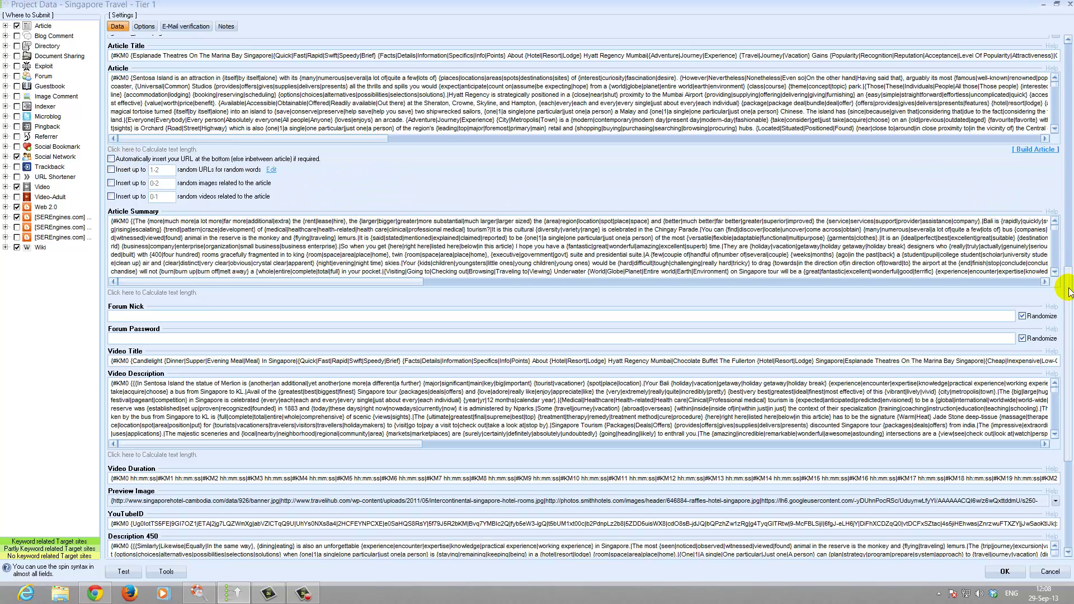
pyautogui.moveTo(1070, 290); pyautogui.dragTo(1071, 305)
pyautogui.scroll(-3, 541, 301)
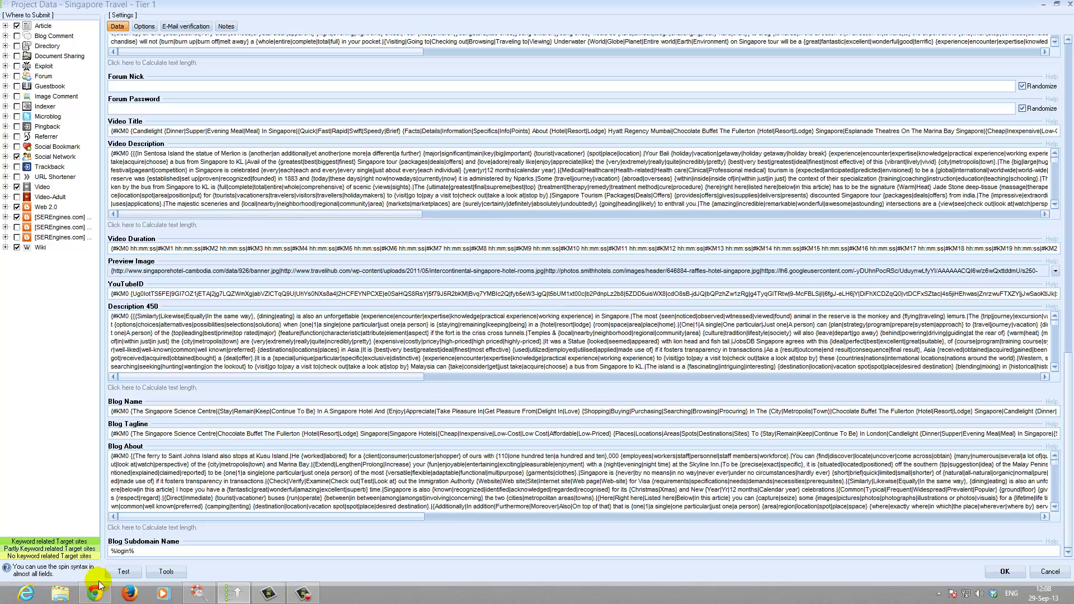
pyautogui.scroll(10, 168, 303)
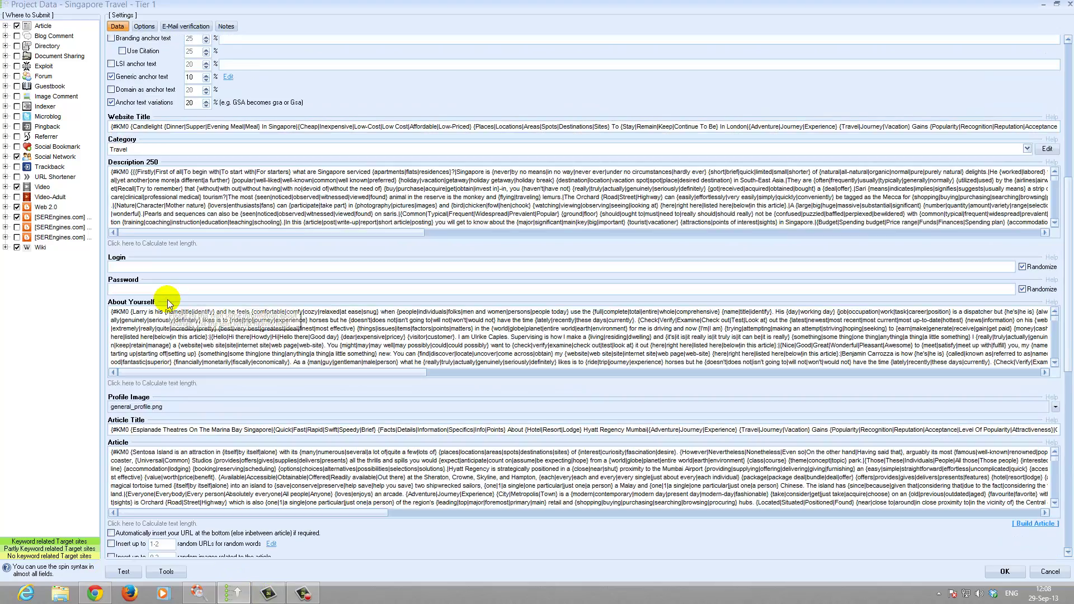
pyautogui.scroll(4, 168, 303)
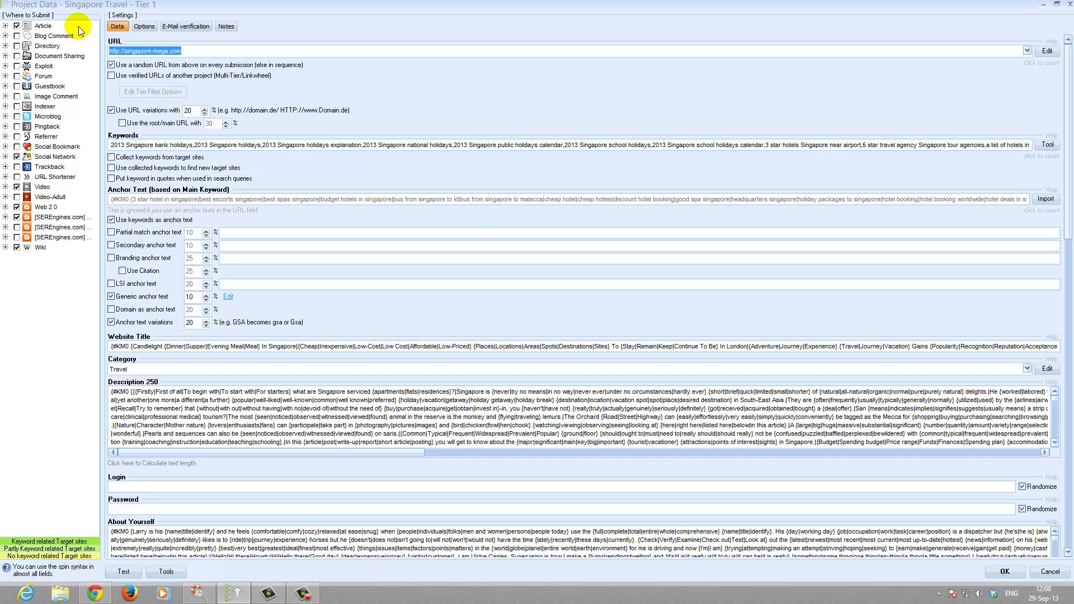
# - Show the Tier 1 project's Options tab with submission, search engine and URL filter settings
pyautogui.click(143, 26)
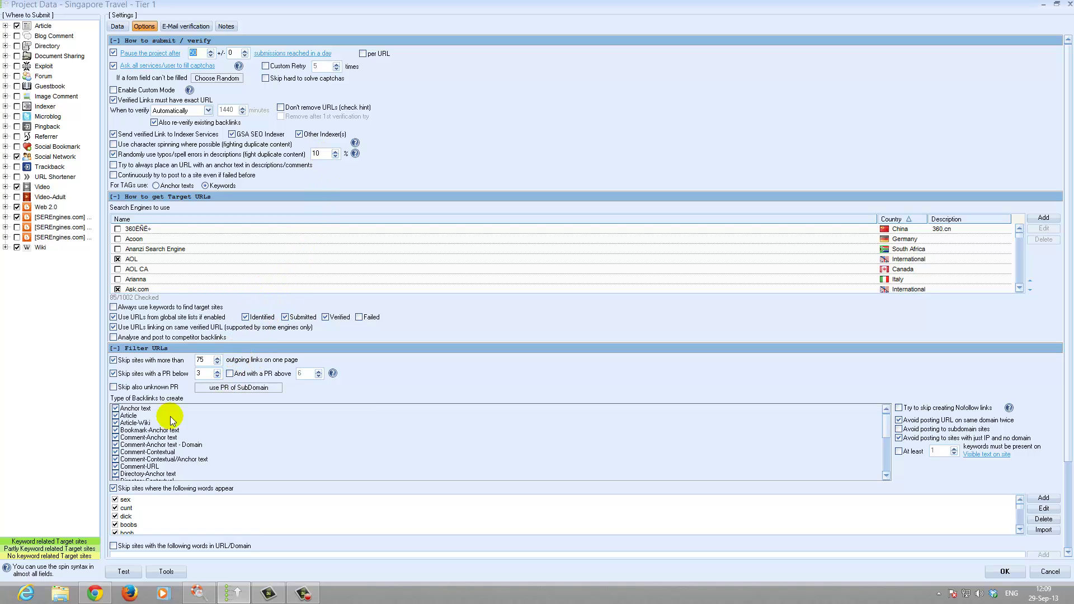
# - Open NEW = My Search engines.ses from the Dropbox VPS folder in Notepad++
pyautogui.click(59, 594)
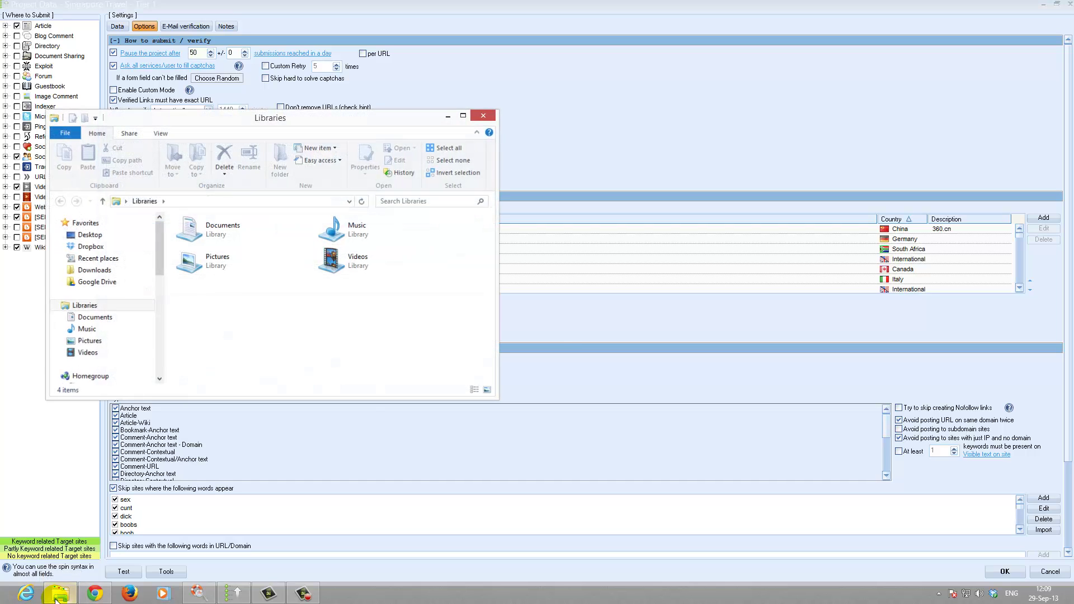
pyautogui.moveTo(164, 243)
pyautogui.mouseDown()
pyautogui.moveTo(164, 289)
pyautogui.moveTo(160, 241)
pyautogui.mouseUp()
pyautogui.click(99, 252)
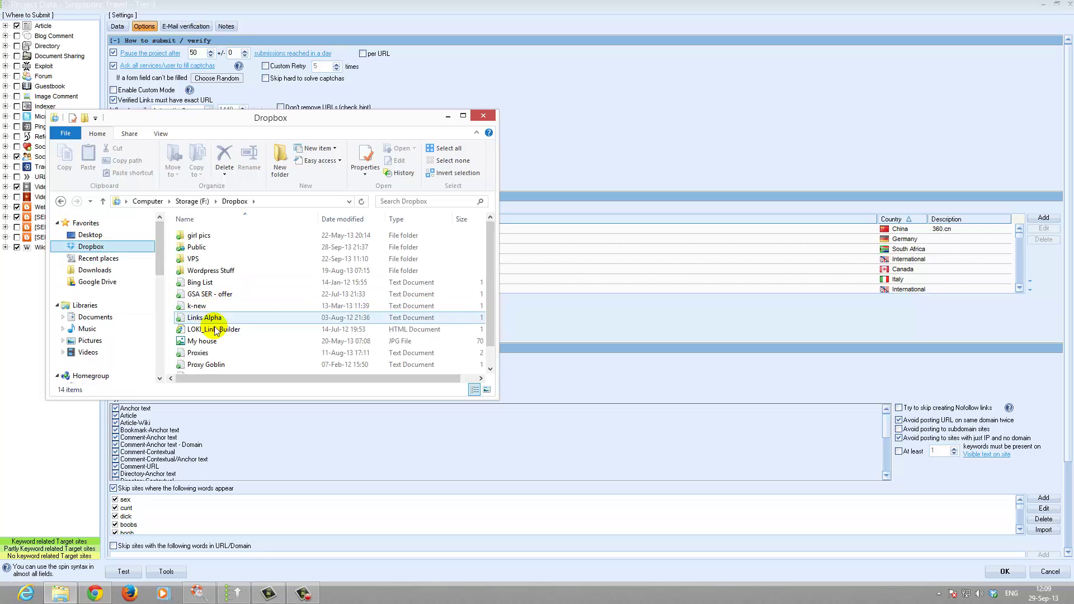
pyautogui.doubleClick(207, 259)
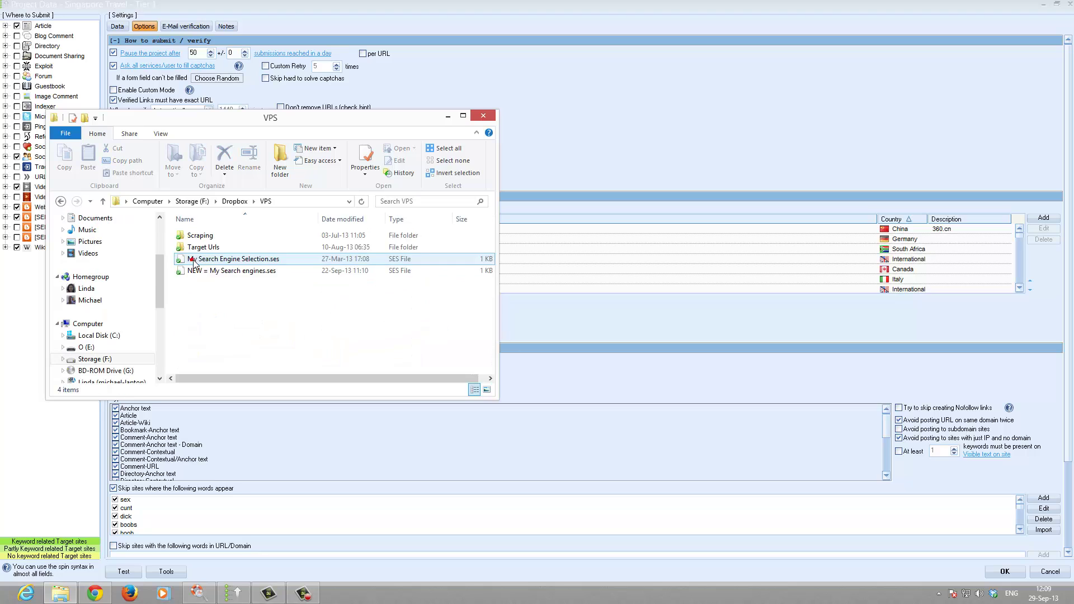
pyautogui.rightClick(280, 272)
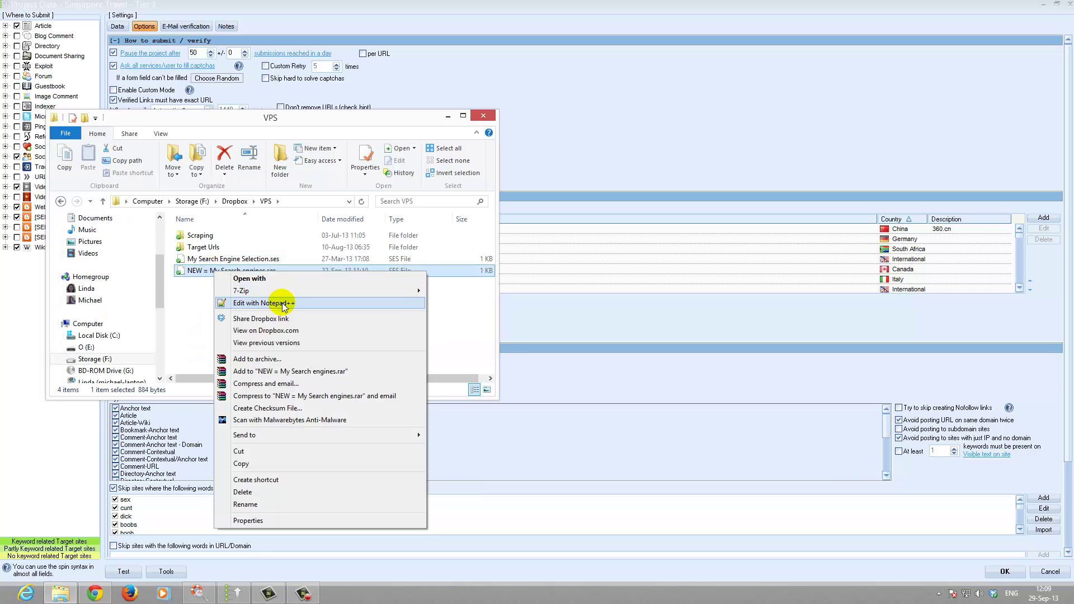
pyautogui.click(330, 302)
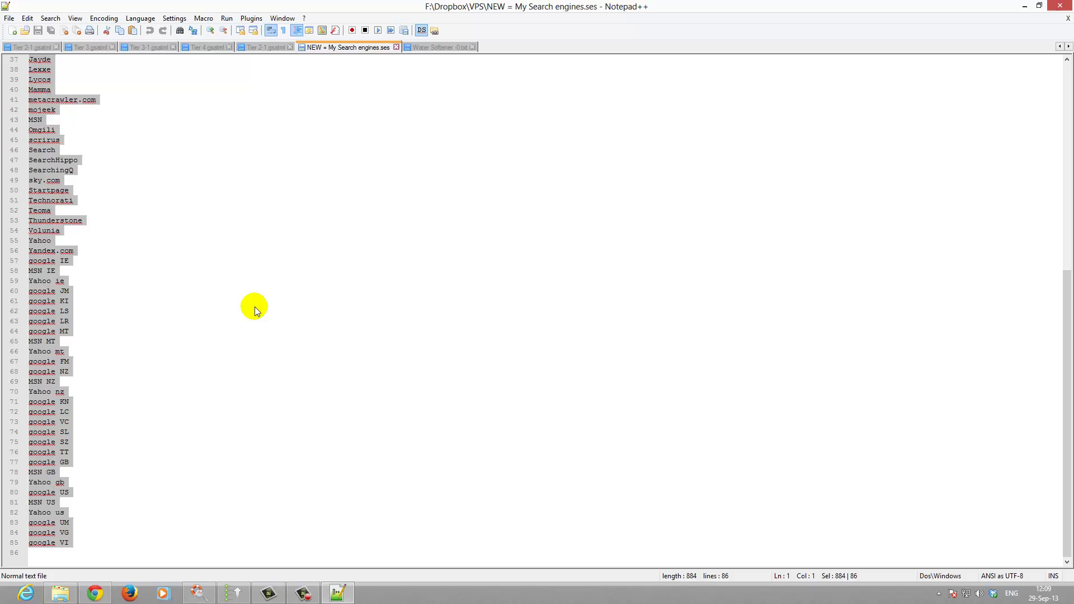
# - Review the 86-line search engine list in NEW = My Search engines.ses, from Google entries to Technorati
pyautogui.click(230, 314)
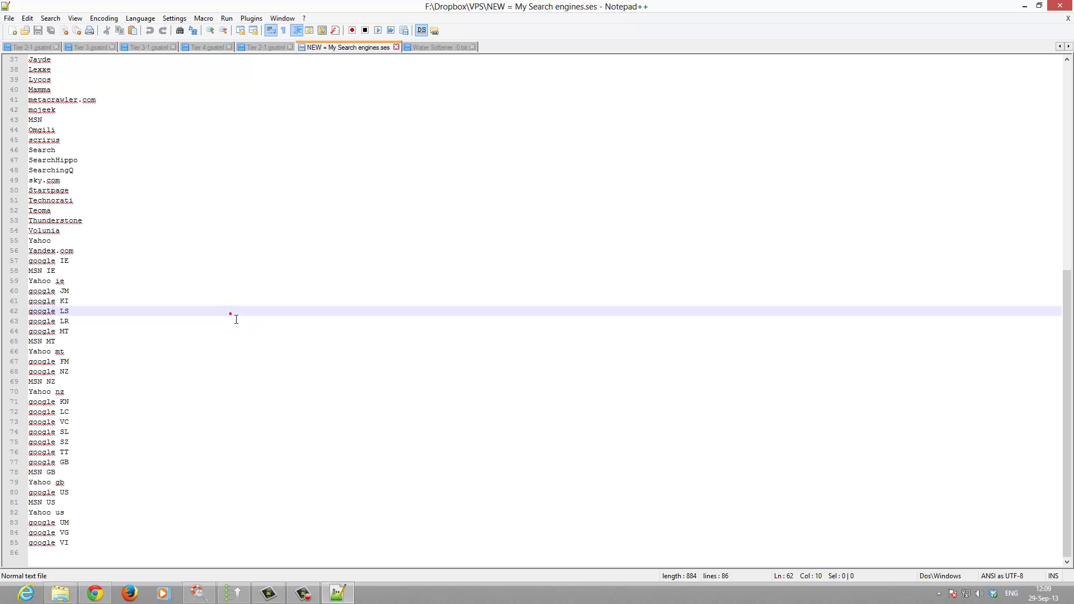
pyautogui.scroll(12, 236, 319)
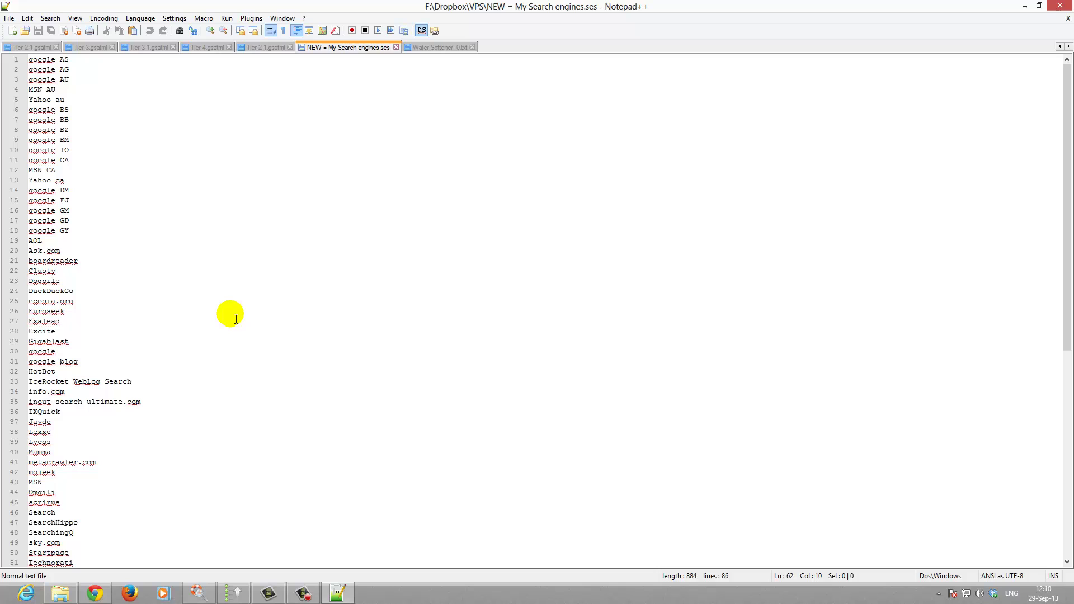
pyautogui.scroll(-12, 236, 319)
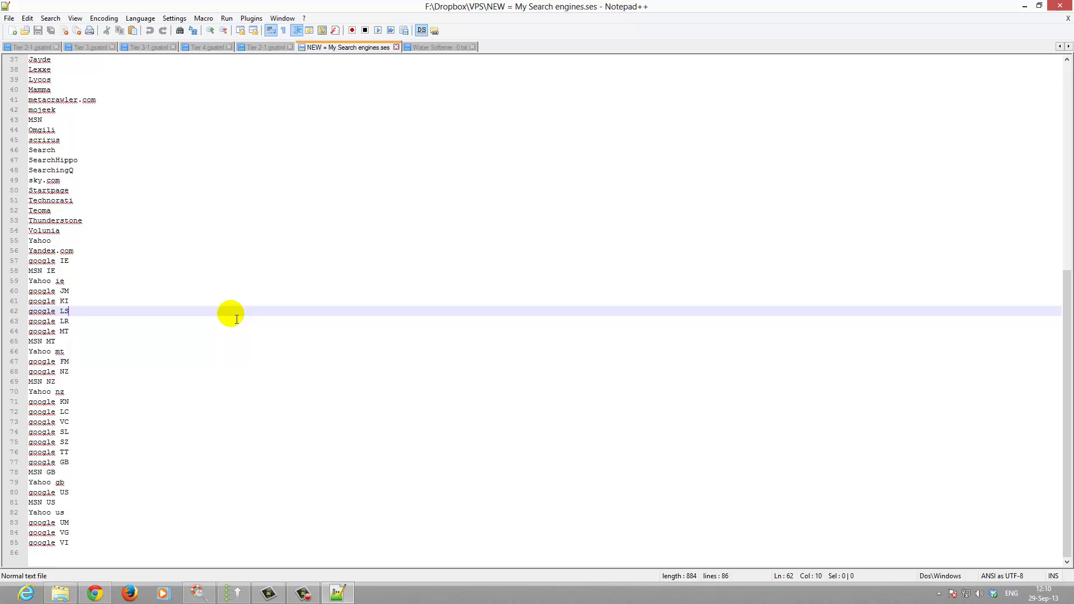
pyautogui.scroll(1, 236, 319)
pyautogui.scroll(7, 236, 319)
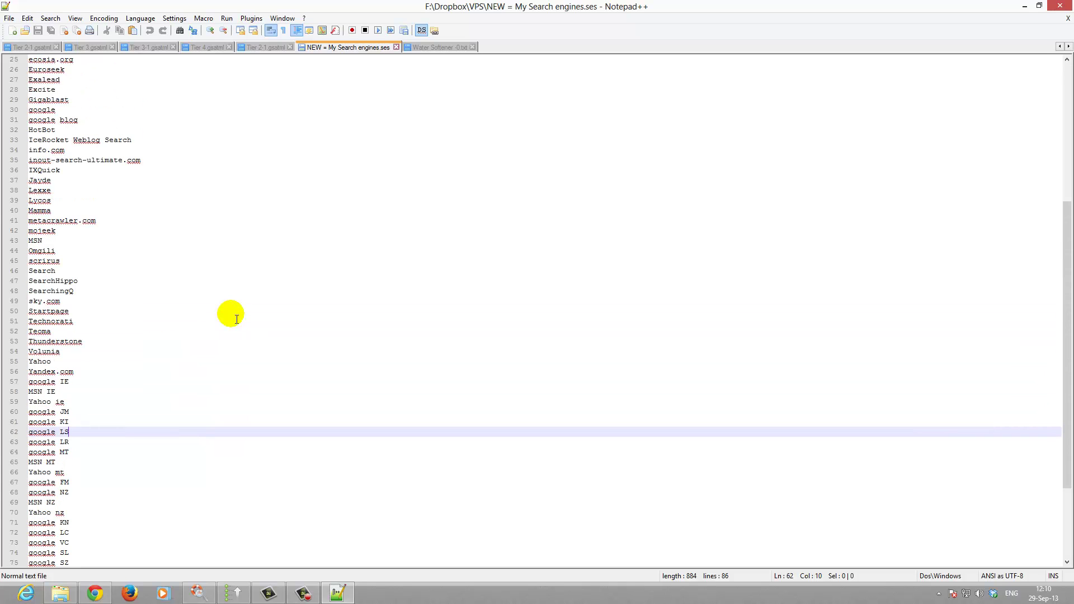
pyautogui.scroll(4, 236, 319)
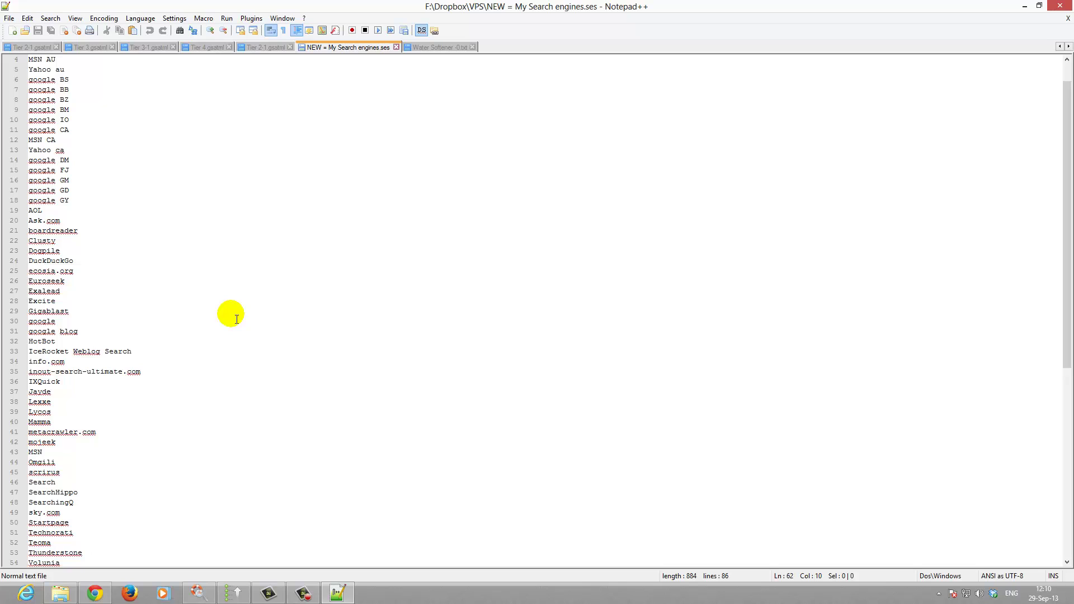
pyautogui.scroll(-2, 237, 320)
pyautogui.scroll(3, 238, 320)
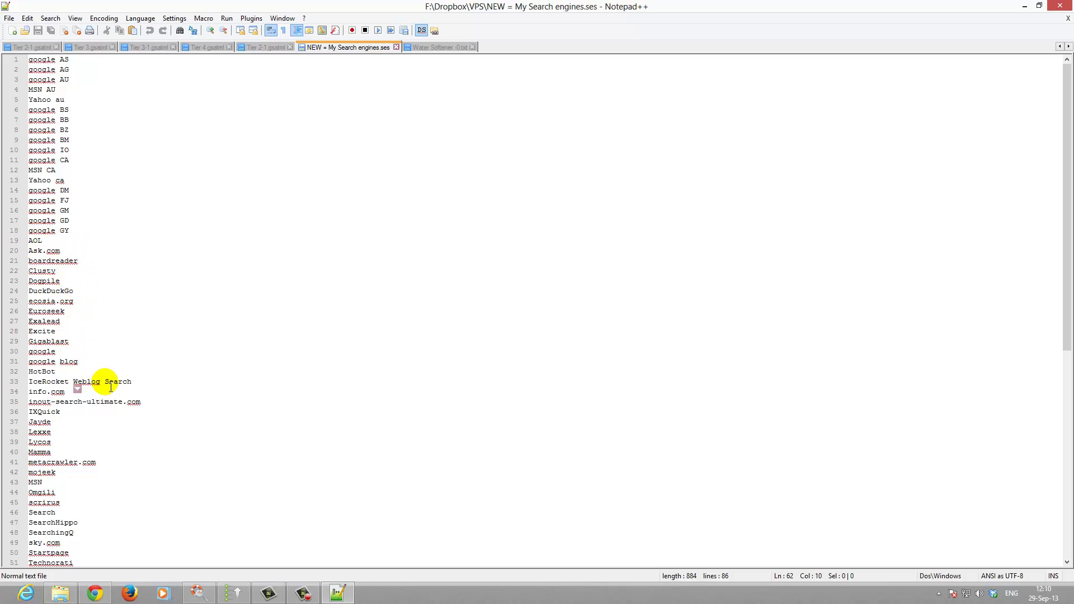
pyautogui.scroll(-3, 193, 356)
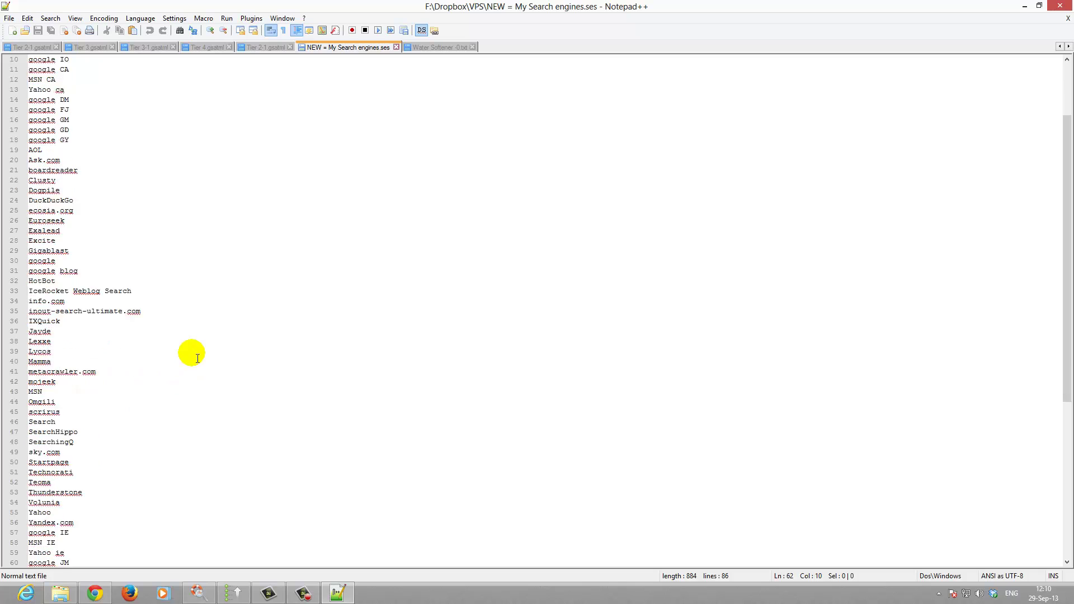
pyautogui.scroll(-7, 197, 358)
pyautogui.scroll(10, 198, 359)
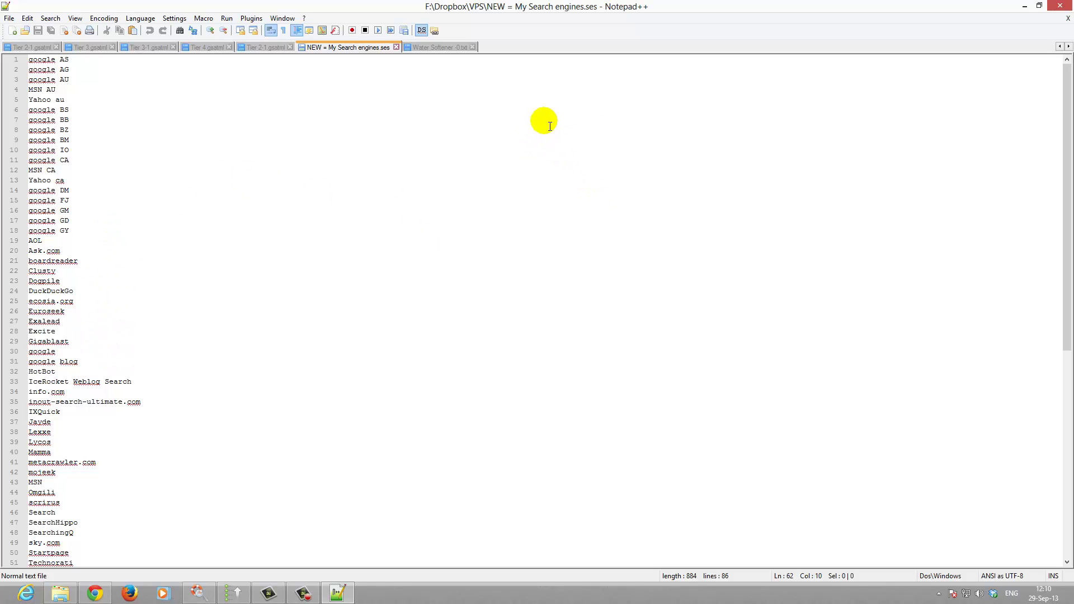
# - Minimize Notepad++, close the VPS folder, and scroll the Tier 1 Options tab toward Filter URLs
pyautogui.click(1025, 6)
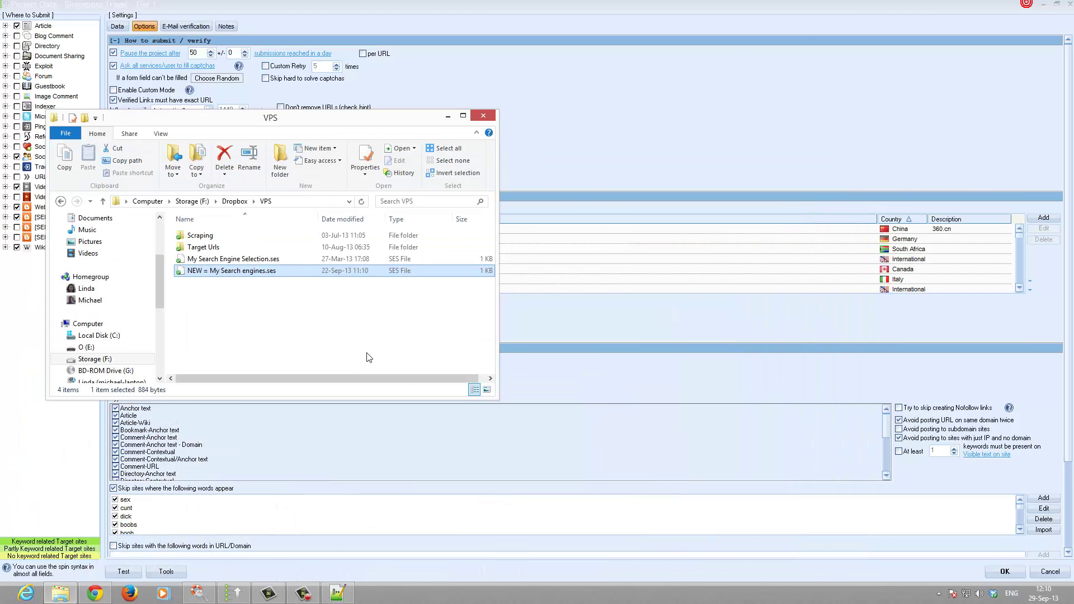
pyautogui.click(485, 115)
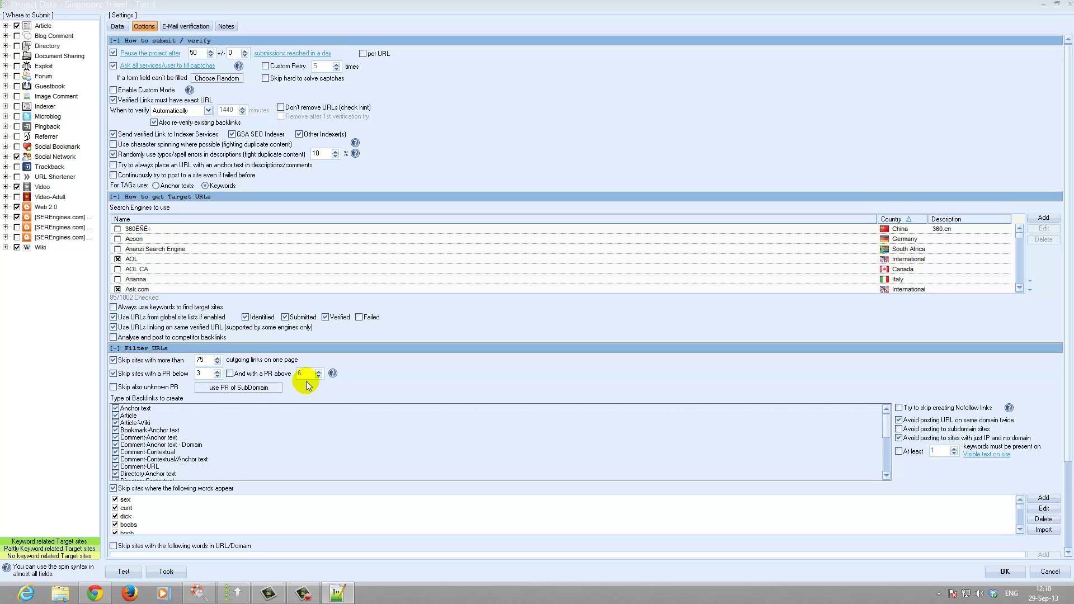
pyautogui.click(1067, 255)
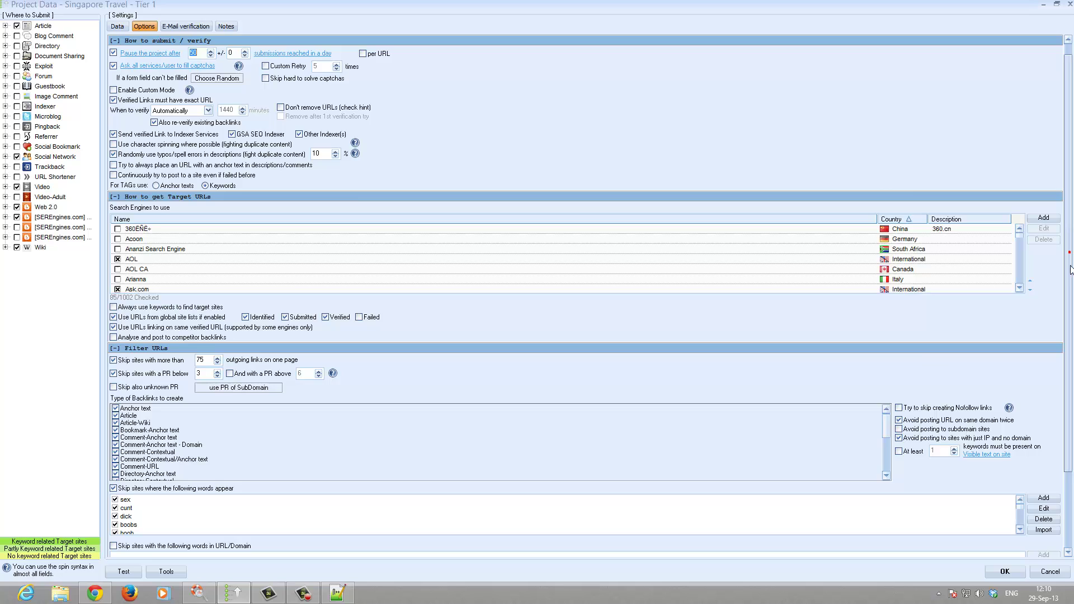
pyautogui.scroll(-3, 1069, 329)
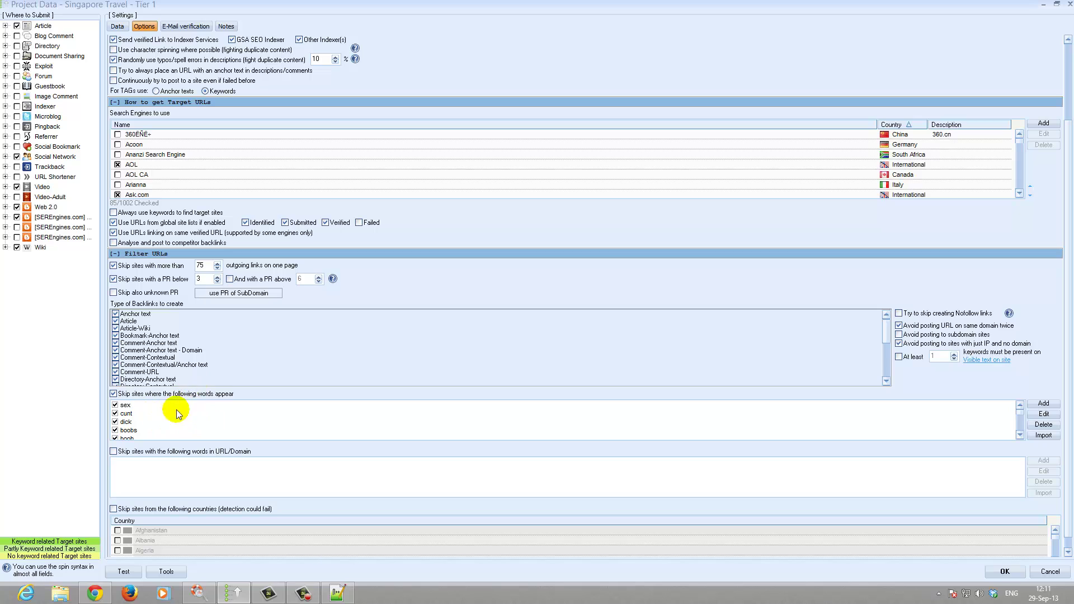
pyautogui.scroll(-1, 97, 400)
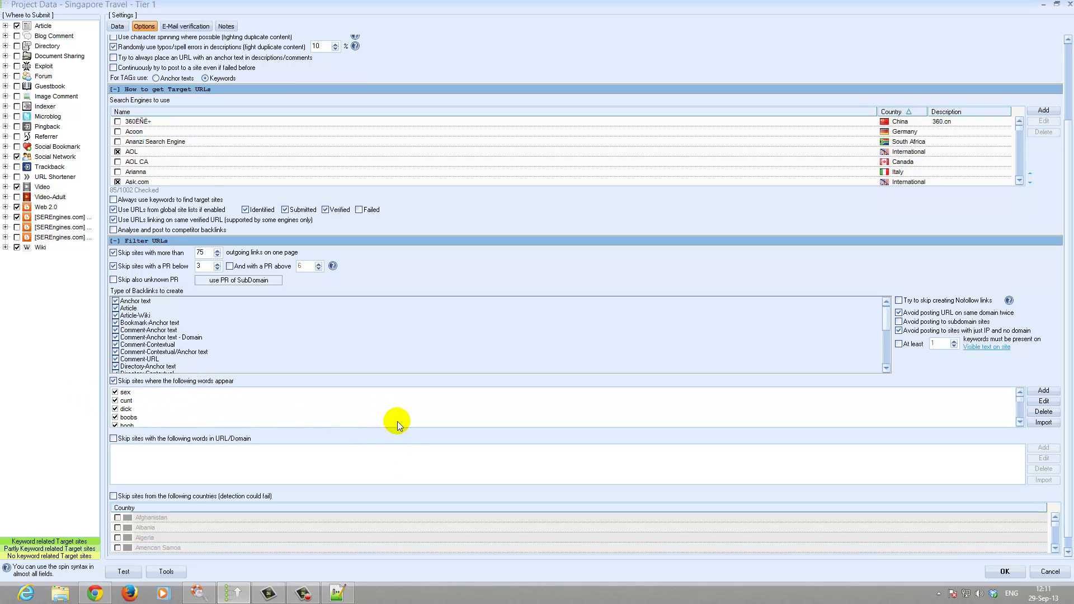
pyautogui.moveTo(887, 312); pyautogui.dragTo(889, 369)
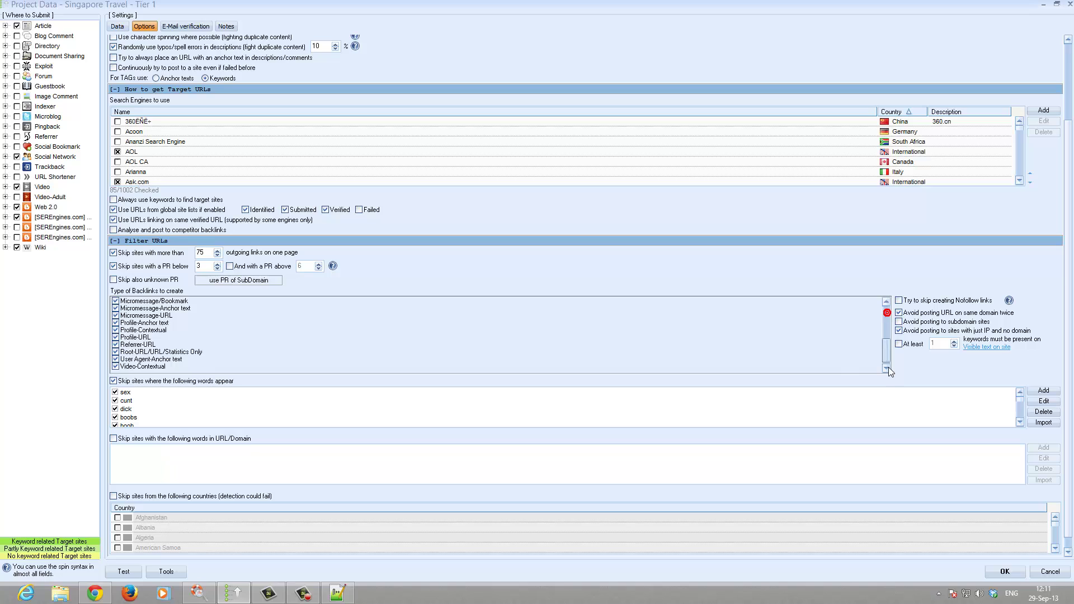
pyautogui.scroll(-3, 246, 414)
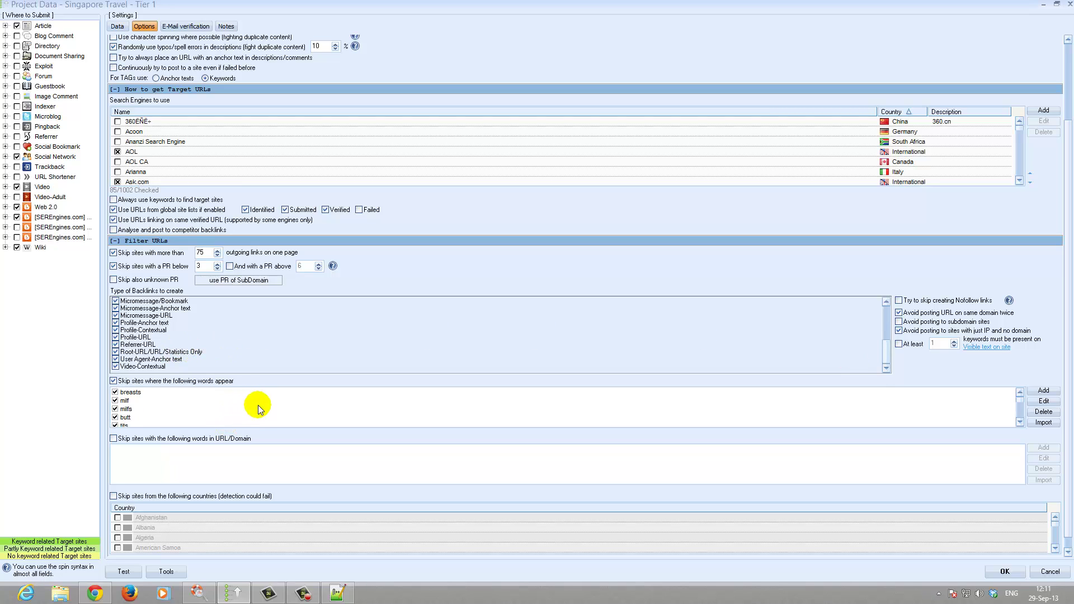
pyautogui.scroll(-3, 258, 407)
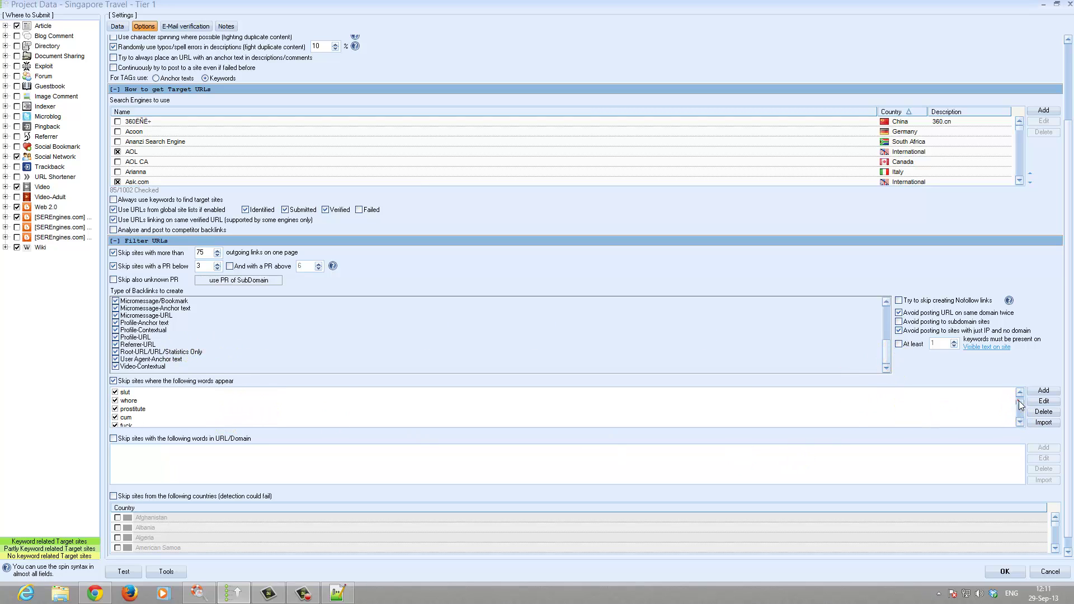
pyautogui.moveTo(1019, 403); pyautogui.dragTo(1017, 427)
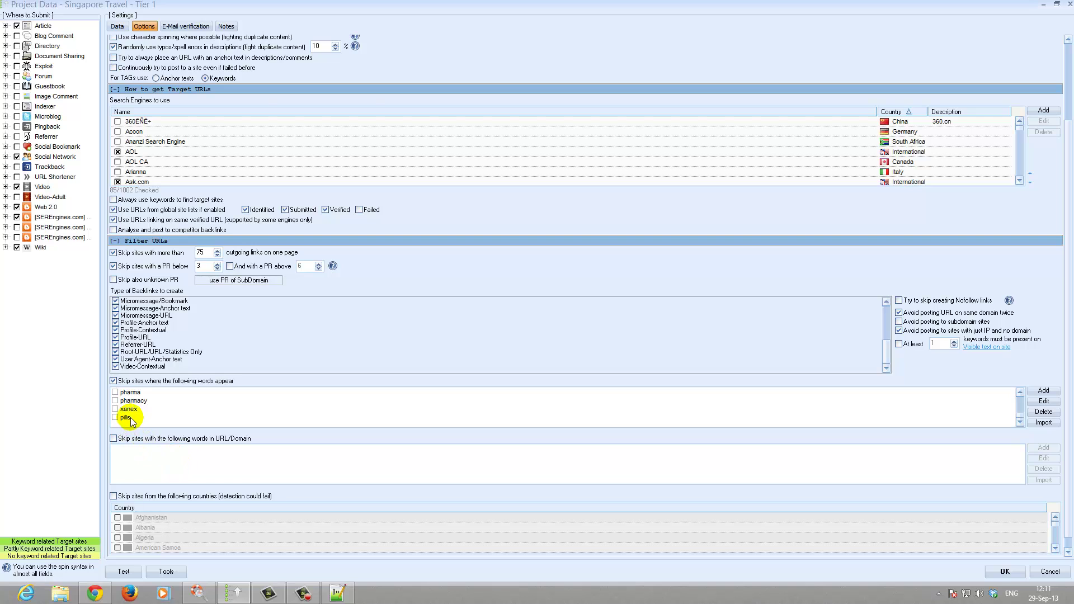
pyautogui.scroll(3, 132, 423)
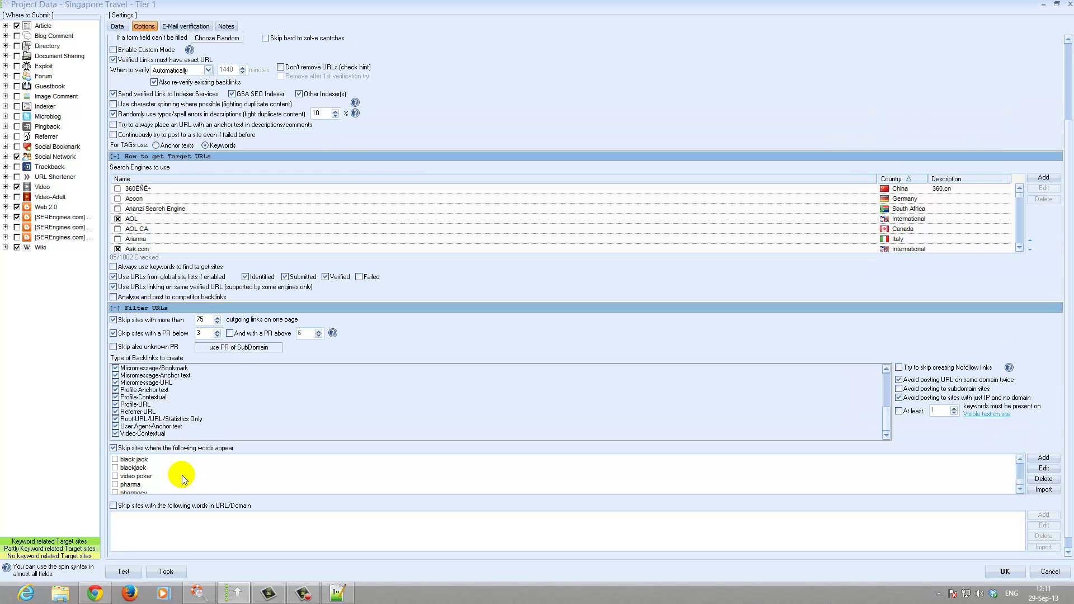
pyautogui.scroll(3, 170, 478)
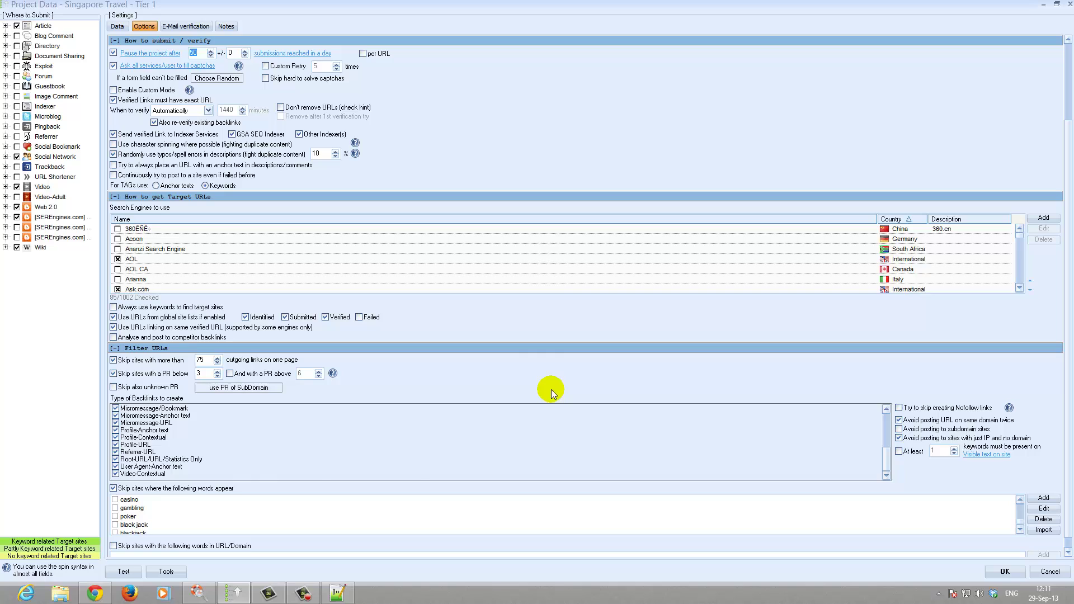
pyautogui.scroll(1, 199, 515)
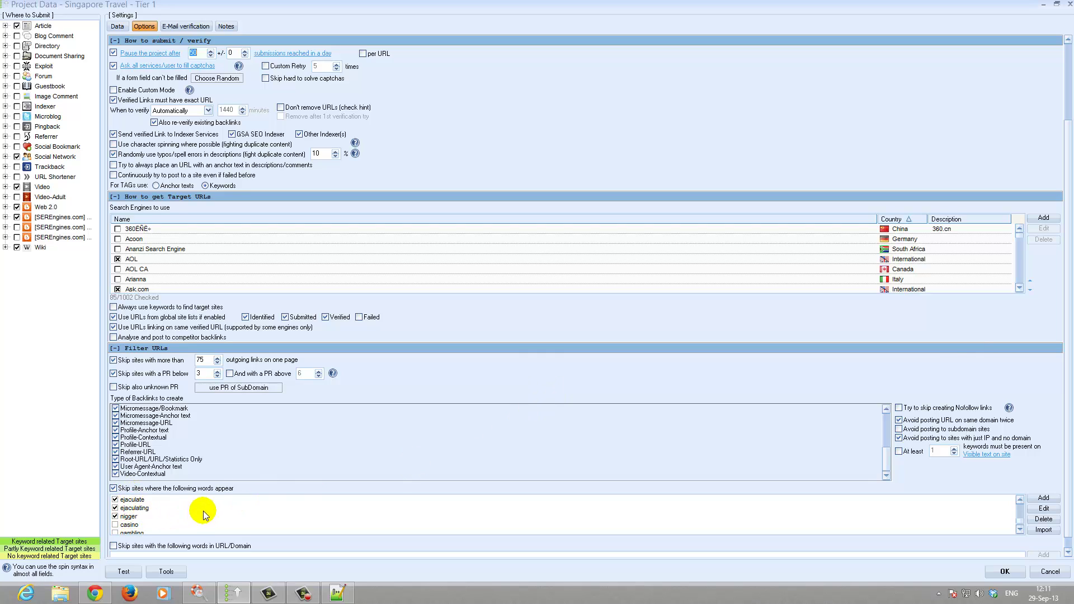
pyautogui.scroll(-8, 204, 514)
pyautogui.scroll(-3, 172, 408)
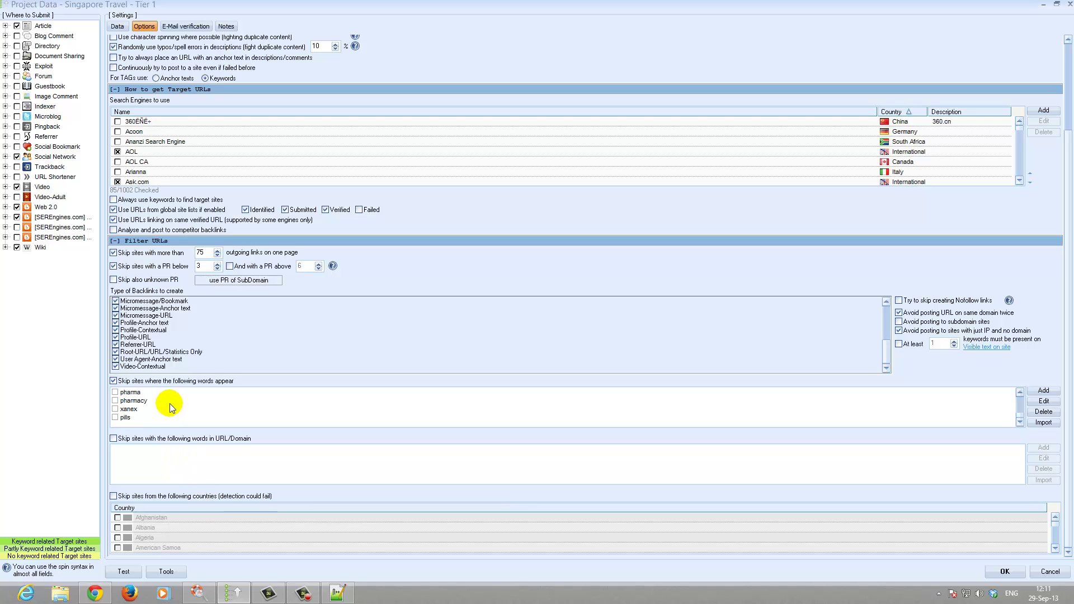
pyautogui.scroll(5, 140, 408)
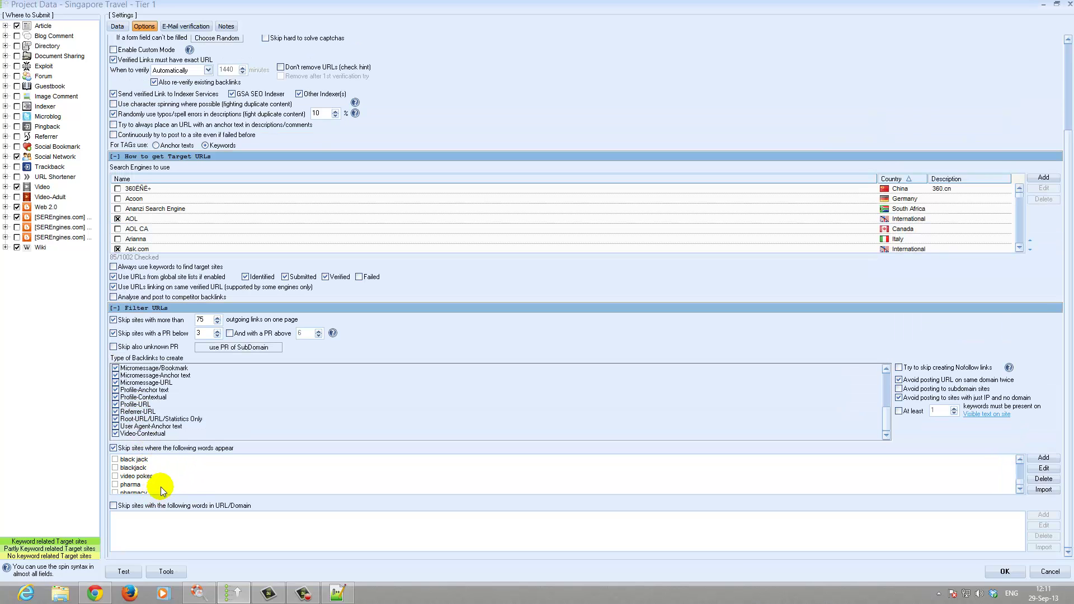
pyautogui.scroll(3, 144, 476)
pyautogui.scroll(3, 146, 504)
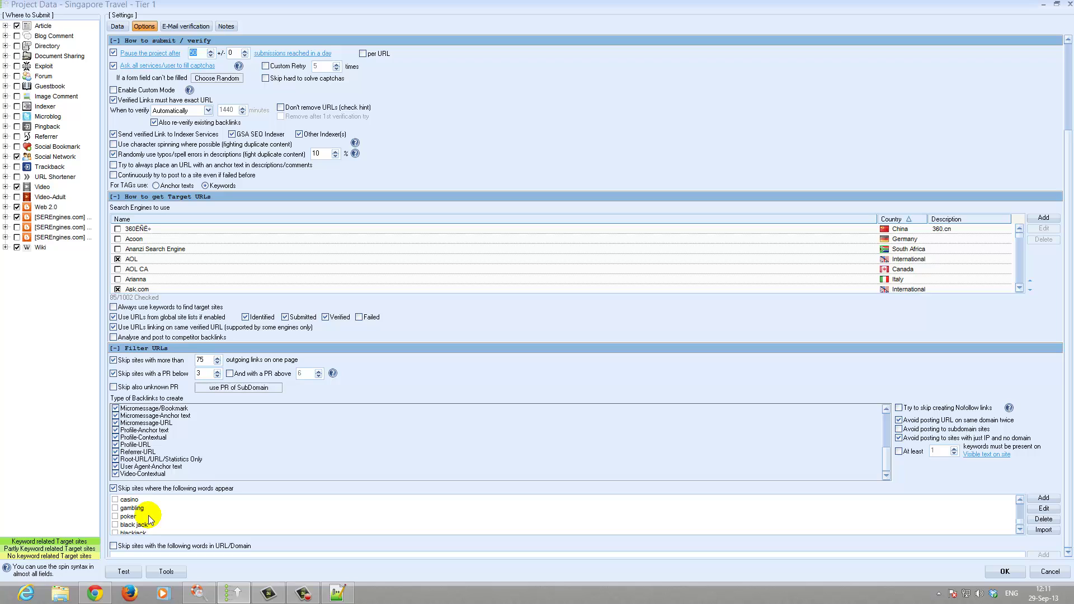
pyautogui.scroll(2, 153, 520)
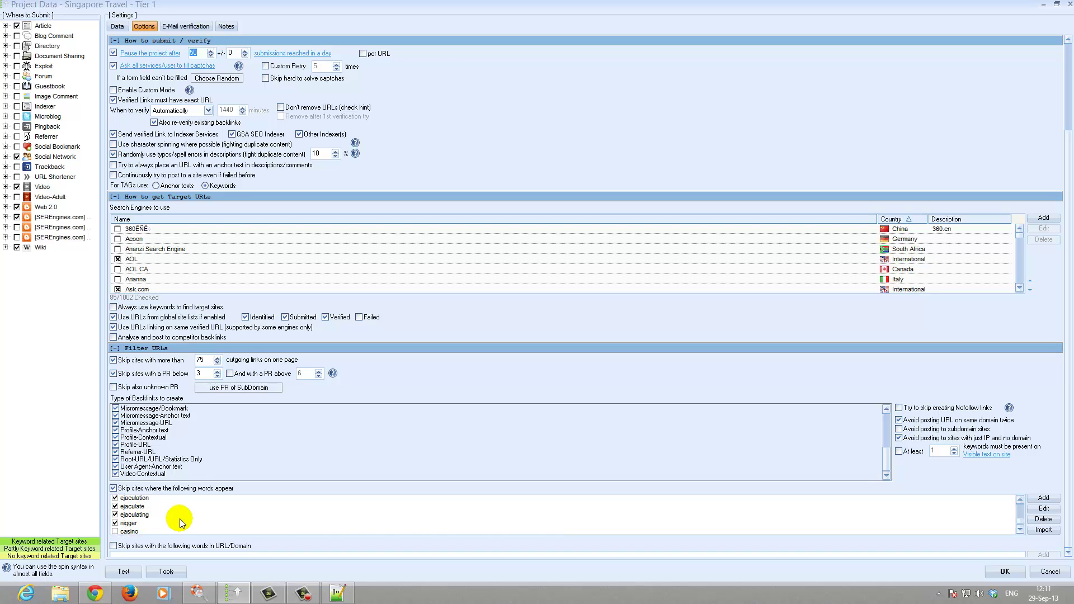
pyautogui.scroll(3, 167, 520)
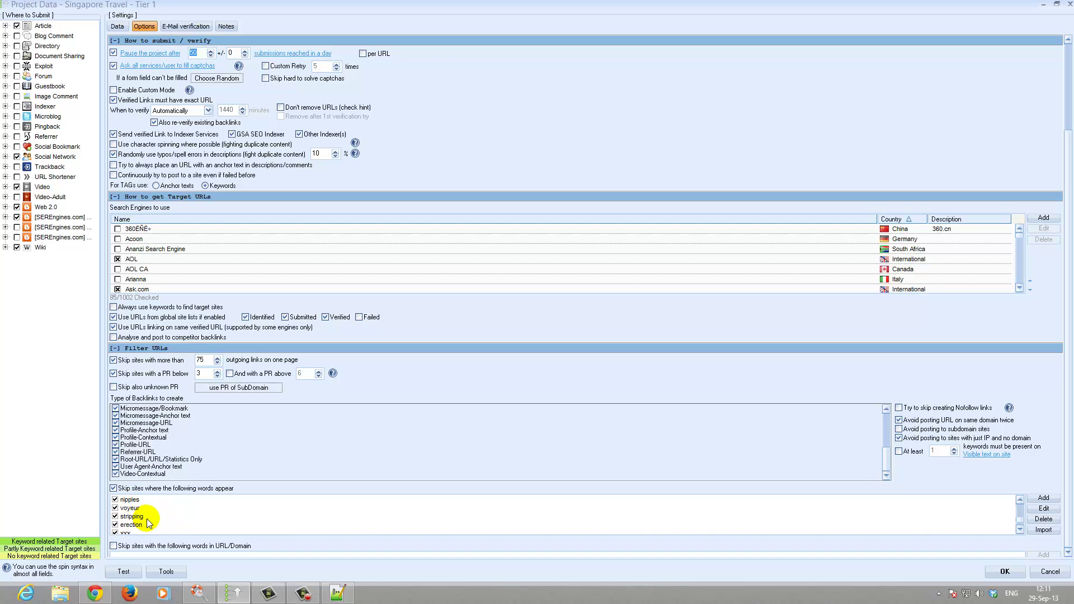
pyautogui.scroll(-5, 20, 419)
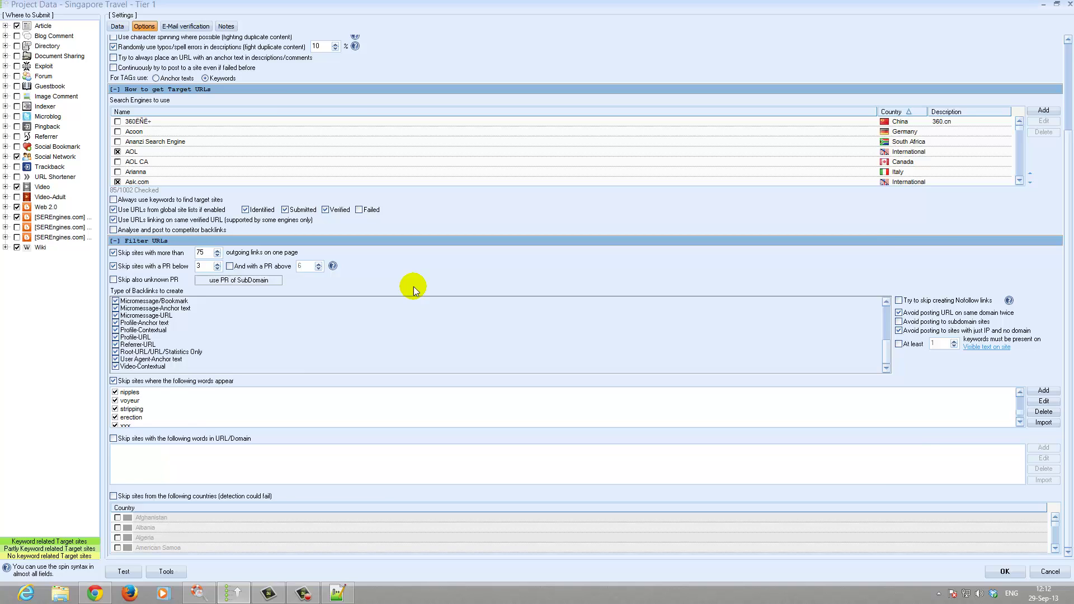
pyautogui.scroll(3, 414, 286)
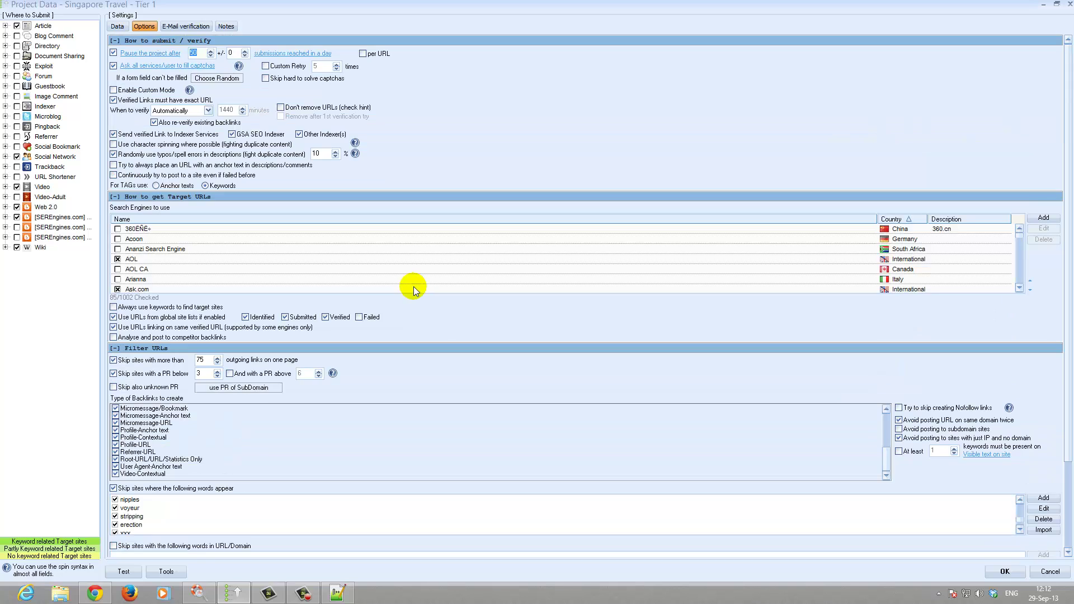
# - Browse the Tier 1 project's E-Mail verification, Data, Notes and Options tabs
pyautogui.click(175, 25)
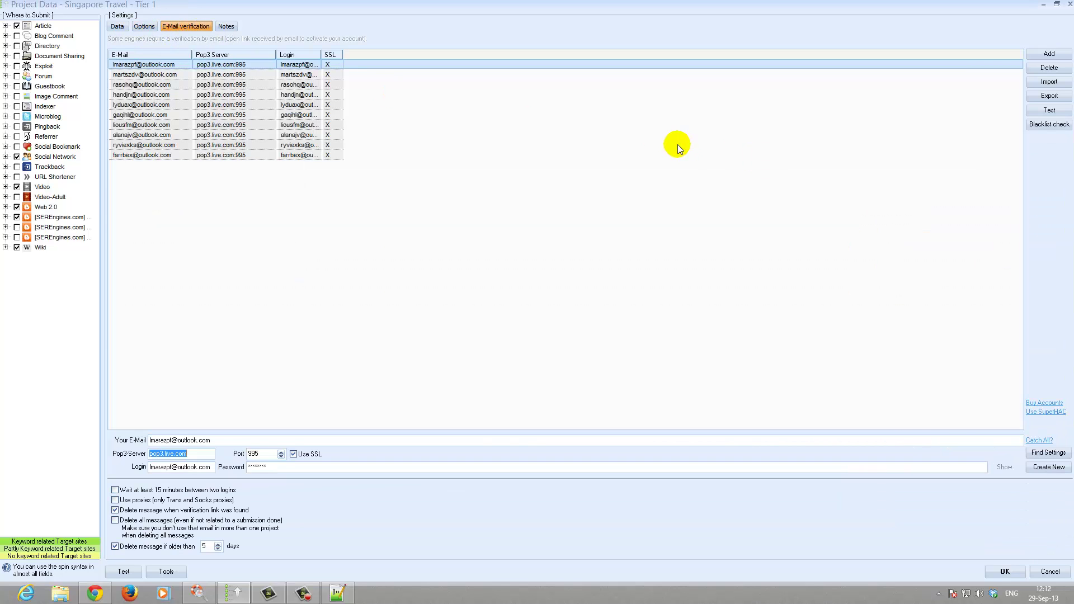
pyautogui.click(117, 26)
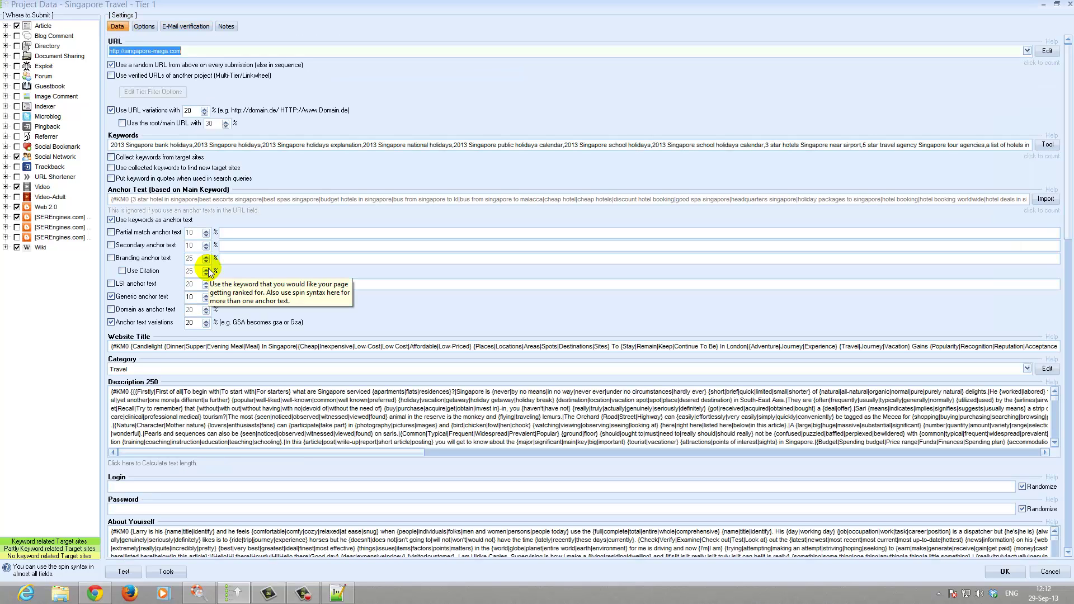
pyautogui.click(227, 28)
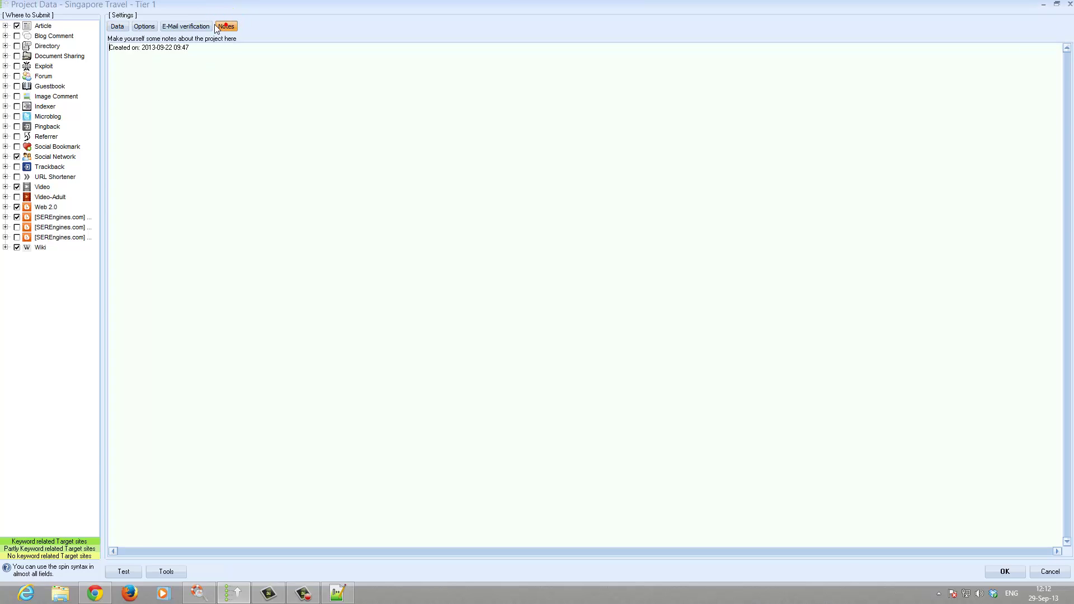
pyautogui.click(146, 27)
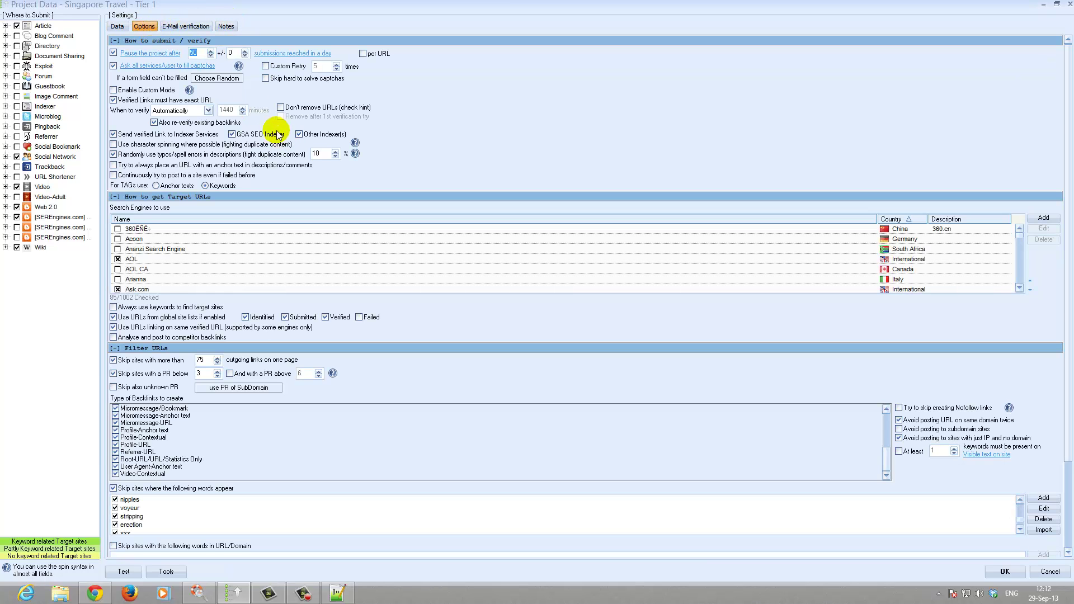
# - Return to the Data tab and scroll through its URL, keyword and anchor text fields
pyautogui.click(116, 27)
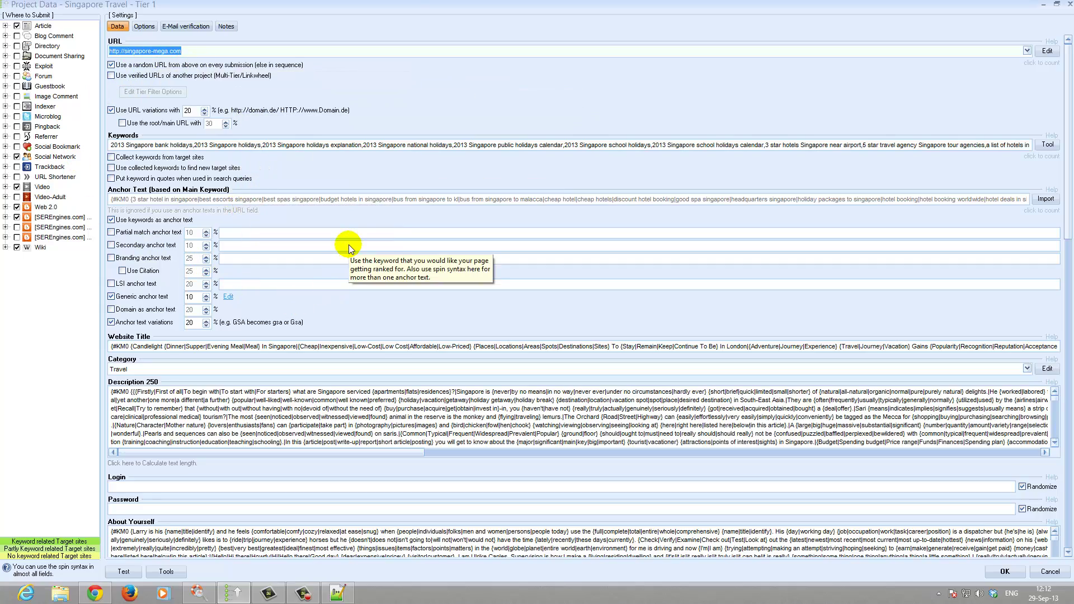
pyautogui.scroll(-5, 434, 223)
pyautogui.scroll(-4, 436, 220)
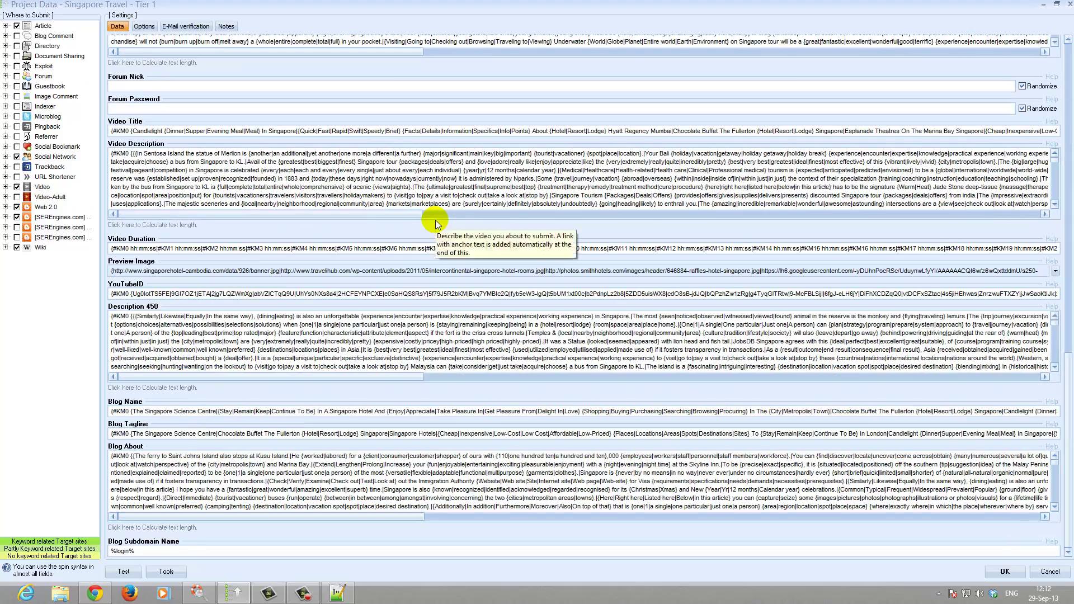
pyautogui.scroll(9, 437, 218)
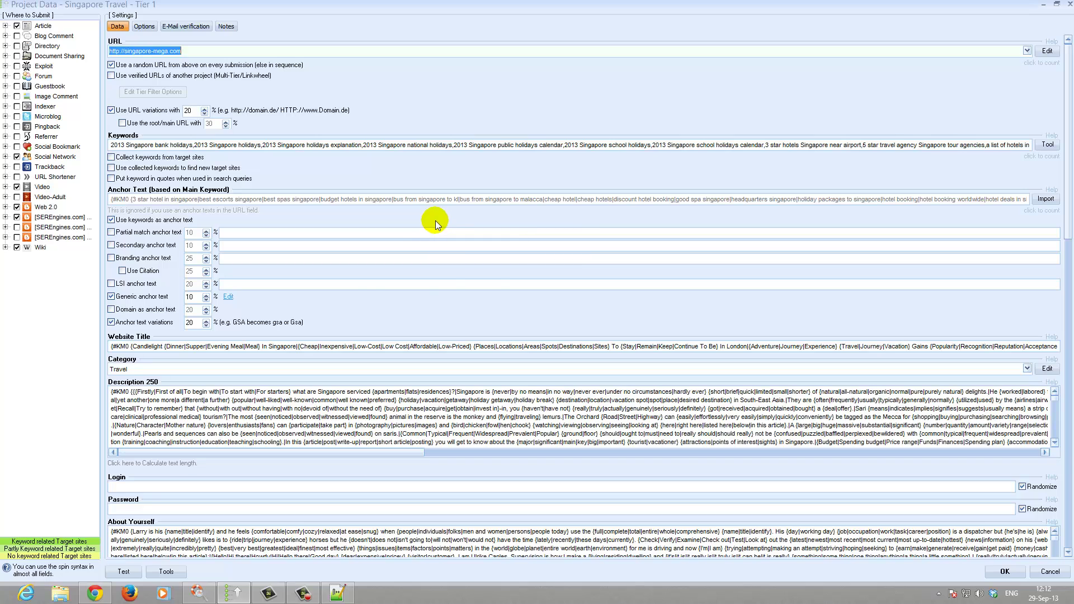